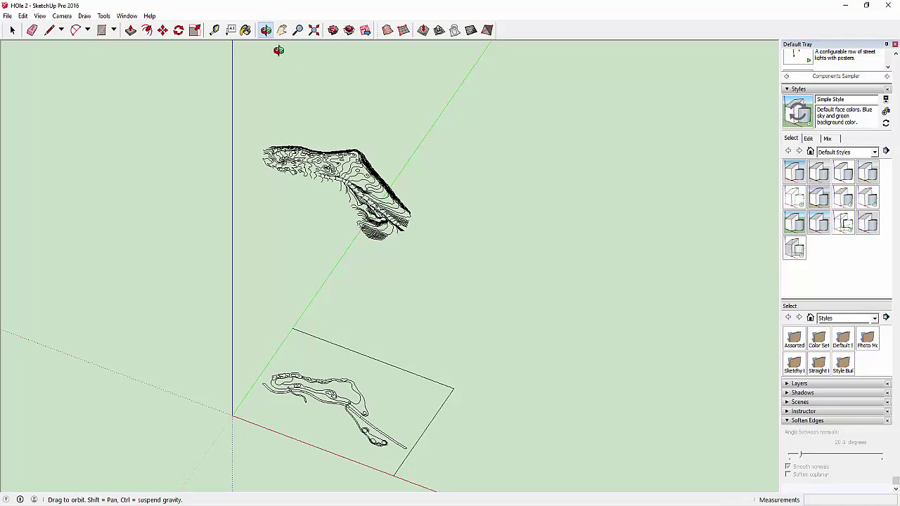
# - Orbit the view and drag a selection window around all of the golf hole's contour lines
pyautogui.moveTo(249, 308)
pyautogui.mouseDown()
pyautogui.moveTo(358, 234)
pyautogui.moveTo(203, 241)
pyautogui.moveTo(313, 289)
pyautogui.moveTo(119, 86)
pyautogui.mouseUp()
pyautogui.moveTo(235, 126); pyautogui.dragTo(167, 237)
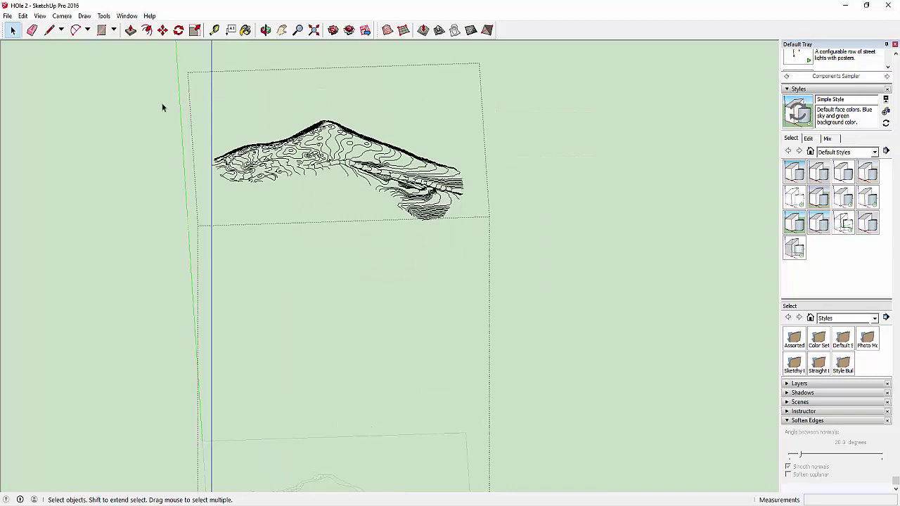
pyautogui.moveTo(162, 107); pyautogui.dragTo(504, 260)
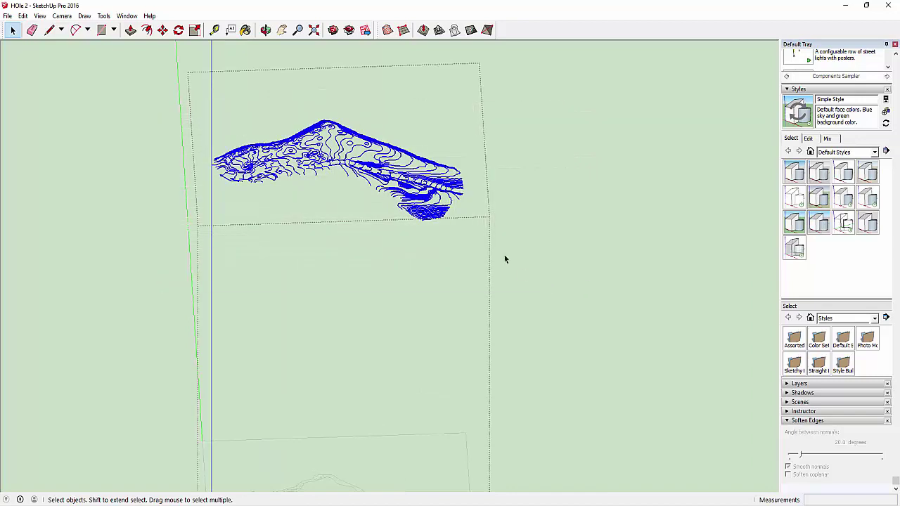
# - Generate a Sandbox From Contours terrain, deselect it, and orbit to inspect the surface
pyautogui.click(386, 33)
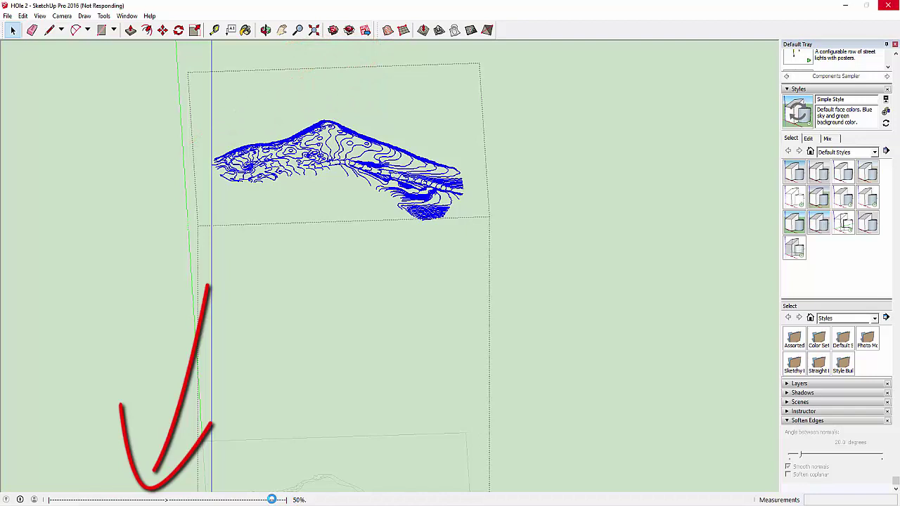
pyautogui.click(609, 148)
pyautogui.click(265, 33)
pyautogui.moveTo(393, 239)
pyautogui.mouseDown()
pyautogui.moveTo(442, 287)
pyautogui.moveTo(625, 275)
pyautogui.moveTo(486, 277)
pyautogui.moveTo(329, 145)
pyautogui.moveTo(239, 202)
pyautogui.moveTo(279, 231)
pyautogui.moveTo(263, 261)
pyautogui.moveTo(136, 253)
pyautogui.moveTo(305, 326)
pyautogui.moveTo(291, 387)
pyautogui.moveTo(291, 259)
pyautogui.moveTo(452, 277)
pyautogui.moveTo(323, 246)
pyautogui.moveTo(417, 312)
pyautogui.moveTo(340, 263)
pyautogui.moveTo(322, 348)
pyautogui.moveTo(295, 187)
pyautogui.moveTo(482, 226)
pyautogui.moveTo(236, 312)
pyautogui.moveTo(190, 347)
pyautogui.moveTo(283, 333)
pyautogui.moveTo(190, 347)
pyautogui.moveTo(236, 342)
pyautogui.moveTo(217, 368)
pyautogui.moveTo(194, 363)
pyautogui.moveTo(184, 372)
pyautogui.mouseUp()
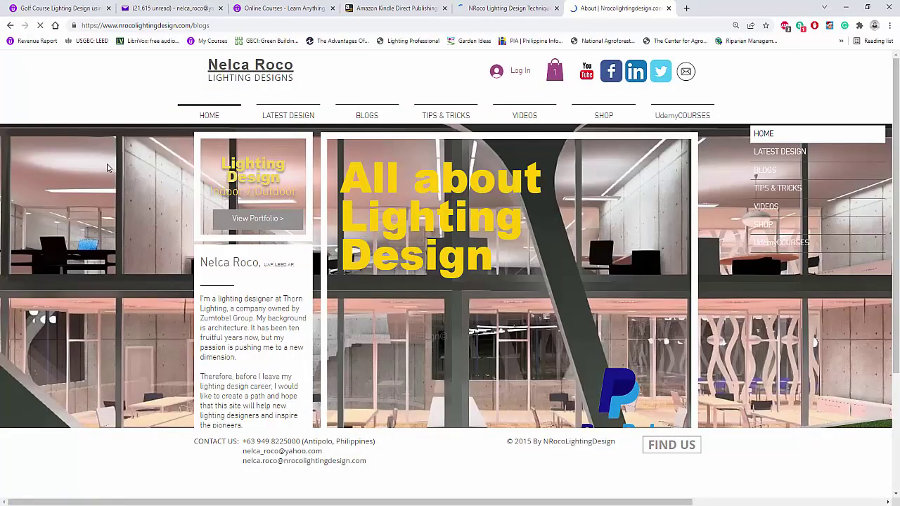
# - Open the 'Golf Course Lighting Design using soft contour' blog post and scroll through the article
pyautogui.hotkey('ctrl', 'w')
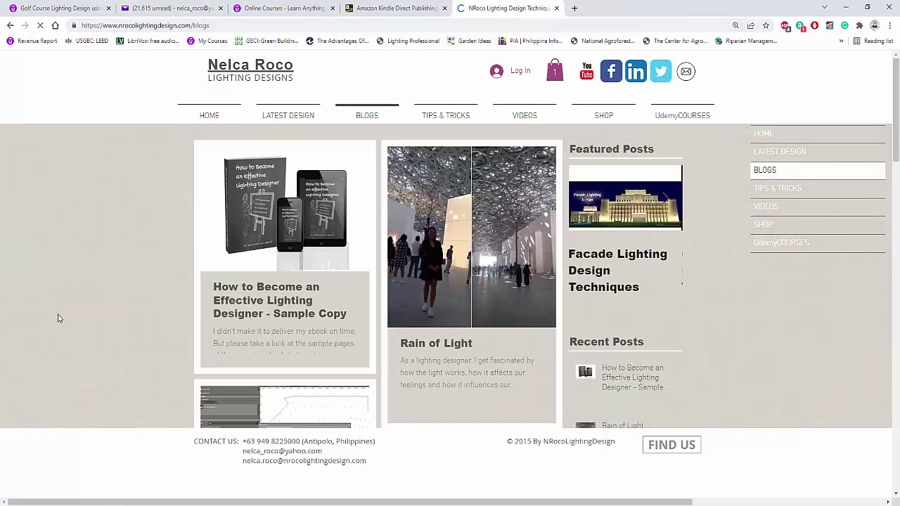
pyautogui.scroll(-8, 127, 299)
pyautogui.click(211, 243)
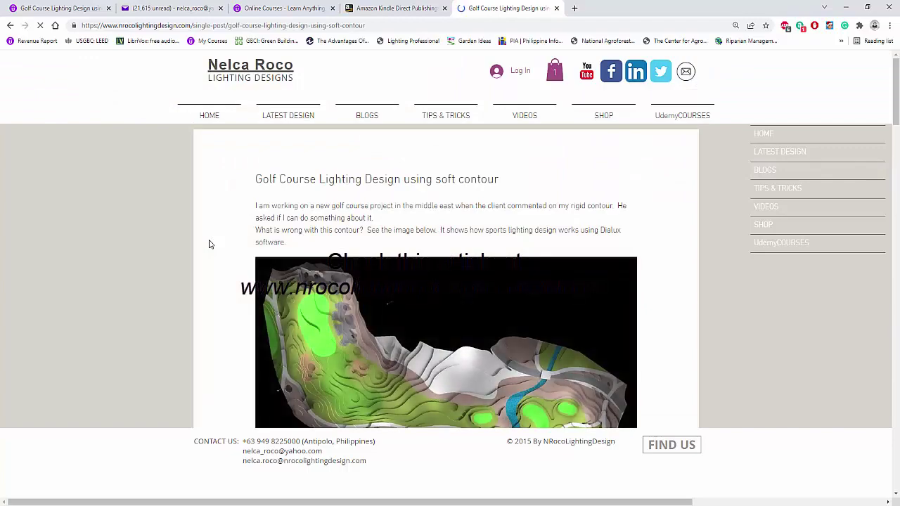
pyautogui.scroll(-2, 209, 244)
pyautogui.scroll(-6, 356, 286)
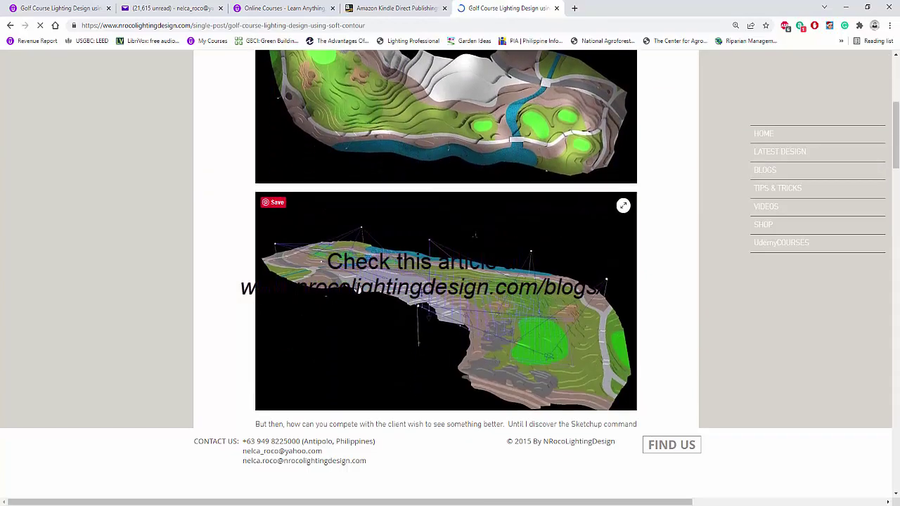
pyautogui.scroll(-10, 217, 291)
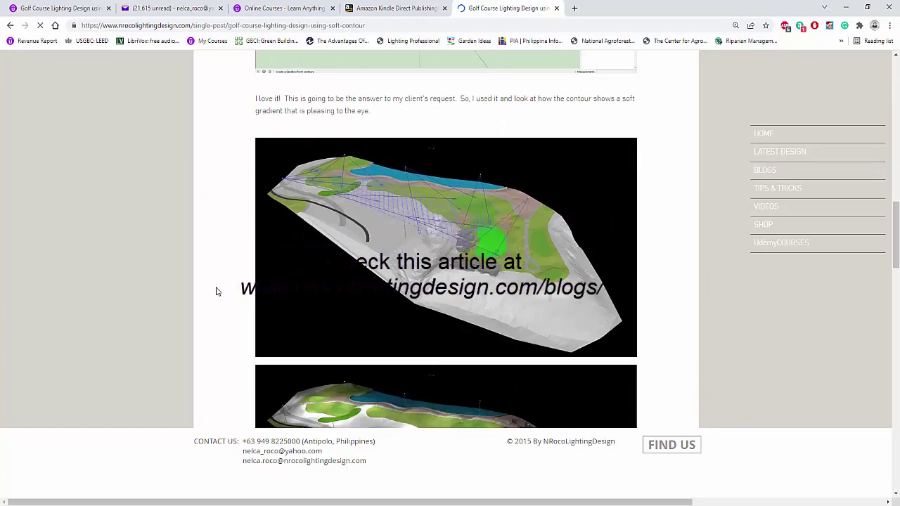
pyautogui.scroll(-13, 216, 291)
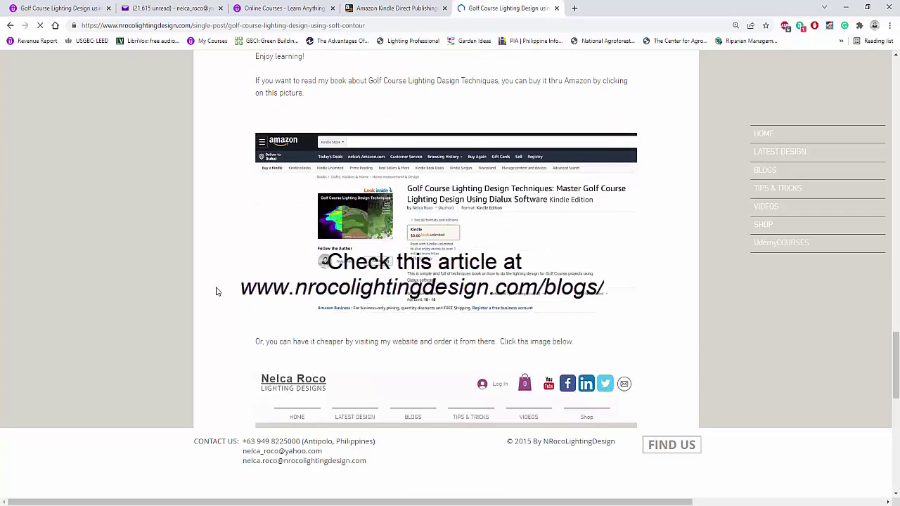
pyautogui.scroll(15, 215, 296)
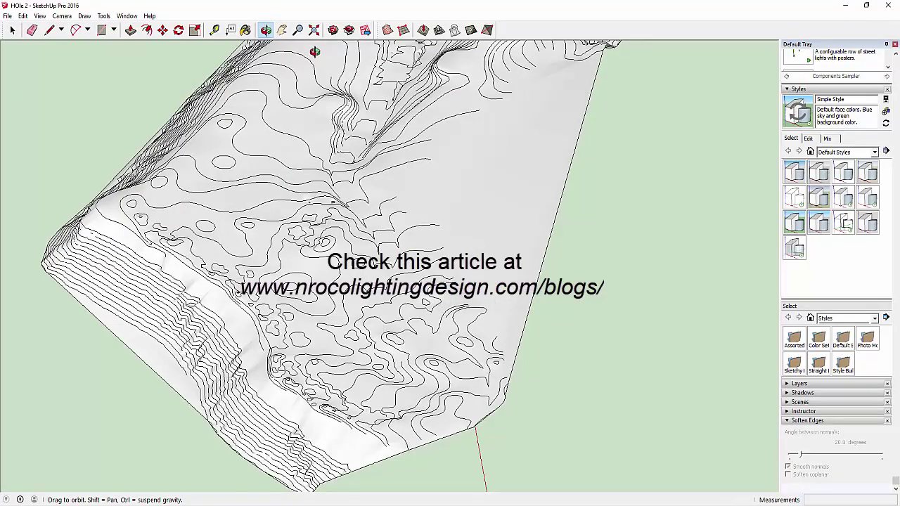
pyautogui.moveTo(402, 218); pyautogui.dragTo(258, 368)
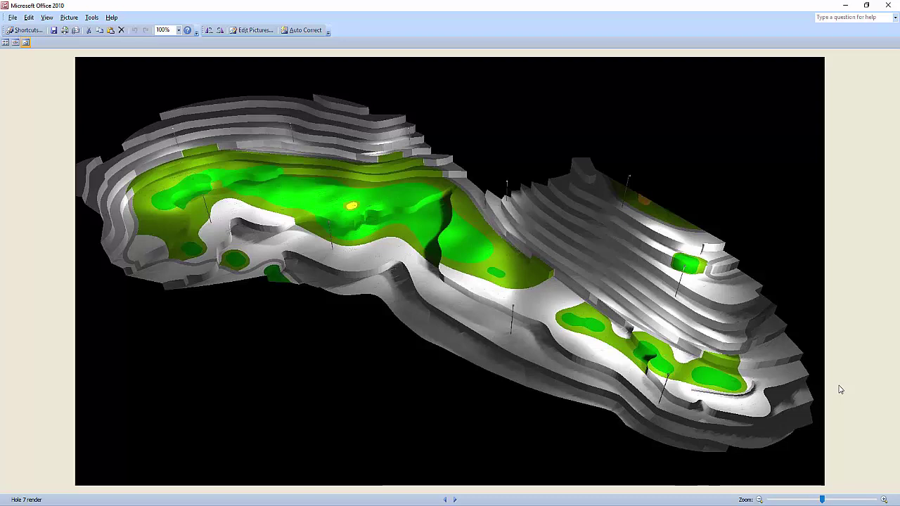
pyautogui.press('Right')
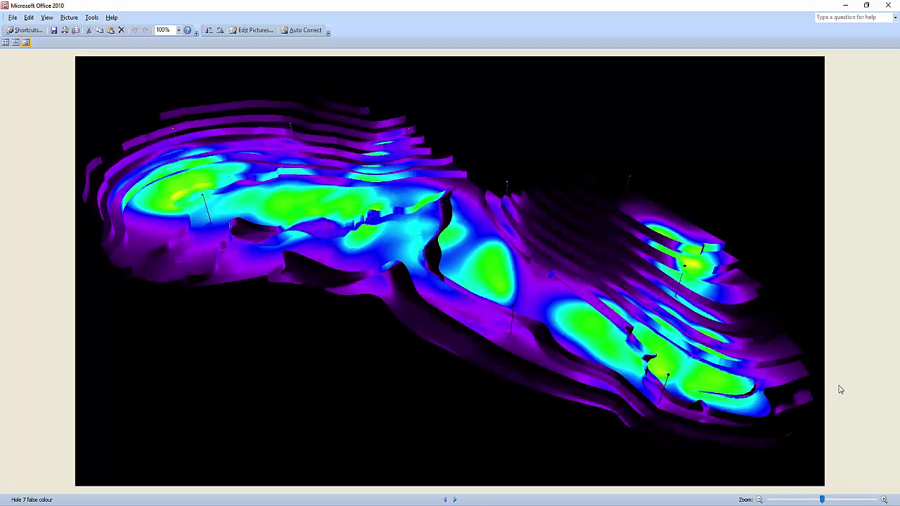
pyautogui.hotkey('alt', 'Tab')
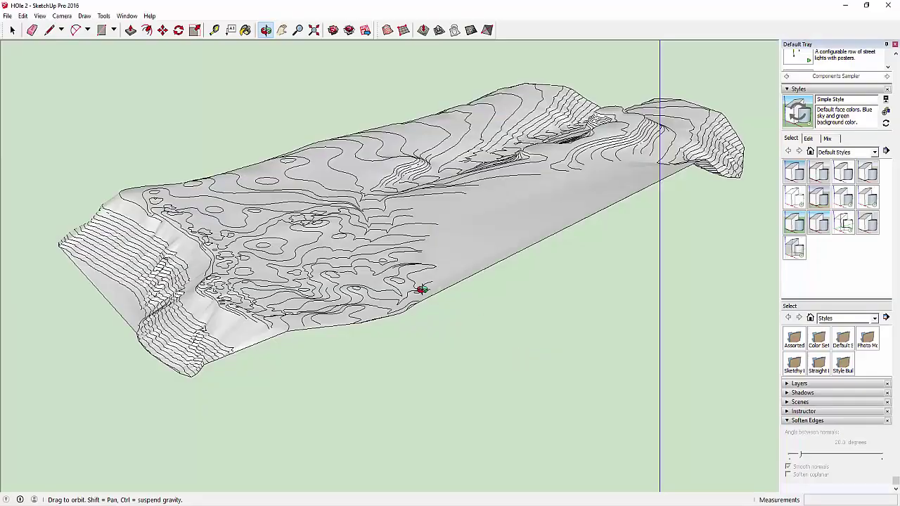
# - Orbit to a closer, lower view of the terrain and select the terrain component
pyautogui.moveTo(202, 89); pyautogui.dragTo(203, 261)
pyautogui.press('space')
pyautogui.scroll(3, 211, 246)
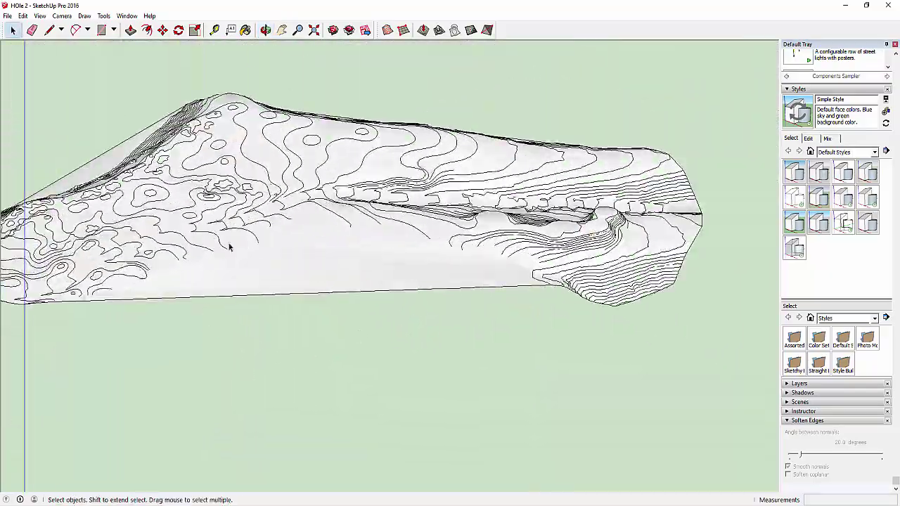
pyautogui.scroll(-3, 290, 284)
pyautogui.scroll(-3, 291, 295)
pyautogui.scroll(3, 303, 310)
pyautogui.click(328, 258)
# - Hide the terrain component and zoom extents to show the flat hole plan
pyautogui.scroll(2, 340, 261)
pyautogui.scroll(-4, 340, 261)
pyautogui.scroll(3, 309, 313)
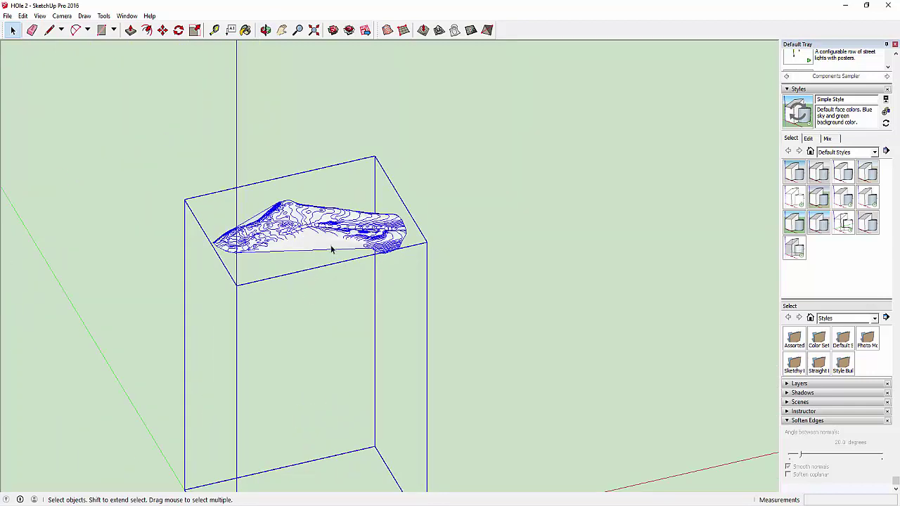
pyautogui.rightClick(335, 246)
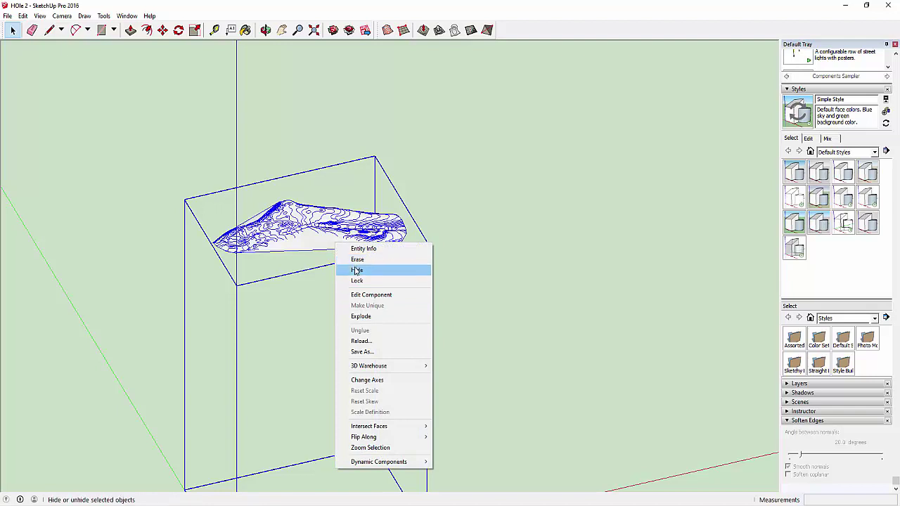
pyautogui.click(357, 270)
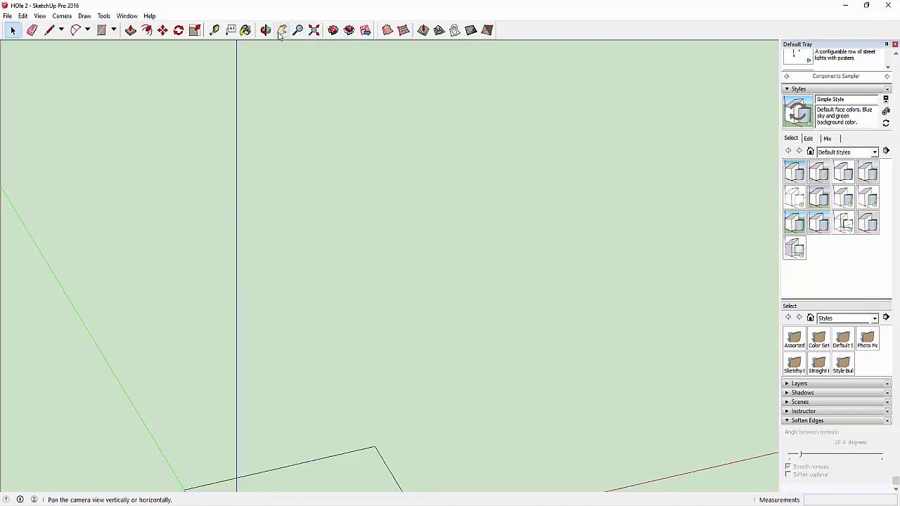
pyautogui.click(314, 32)
# - Orbit and zoom to a near top-down view of the kidney-shaped green and bunkers
pyautogui.moveTo(302, 295); pyautogui.dragTo(434, 291, button='middle')
pyautogui.scroll(3, 406, 261)
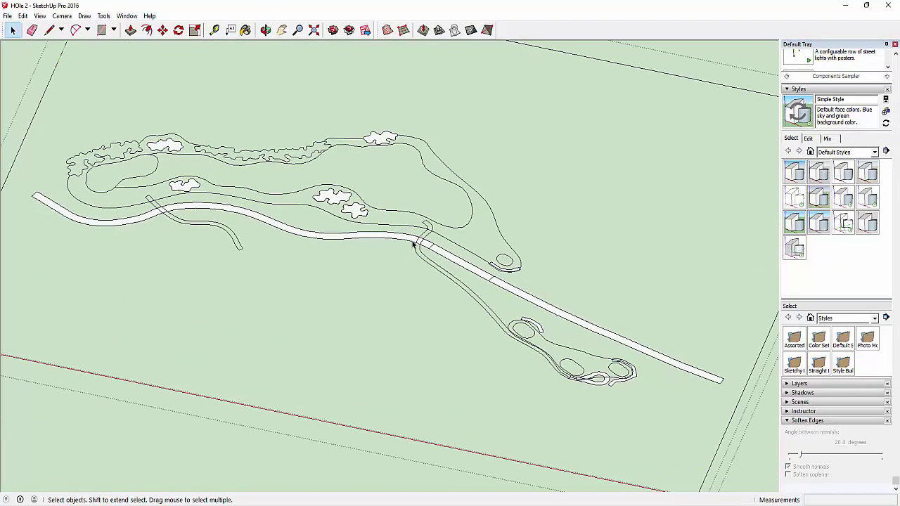
pyautogui.scroll(-3, 412, 244)
pyautogui.click(265, 30)
pyautogui.moveTo(576, 251); pyautogui.dragTo(528, 295)
pyautogui.scroll(5, 528, 259)
pyautogui.moveTo(398, 261); pyautogui.dragTo(193, 119)
pyautogui.scroll(5, 235, 164)
# - Draw a line across the green and erase it, filling the green outline with a face
pyautogui.press('l')
pyautogui.click(228, 235)
pyautogui.click(204, 182)
pyautogui.press('e')
pyautogui.click(212, 198)
pyautogui.scroll(-3, 221, 203)
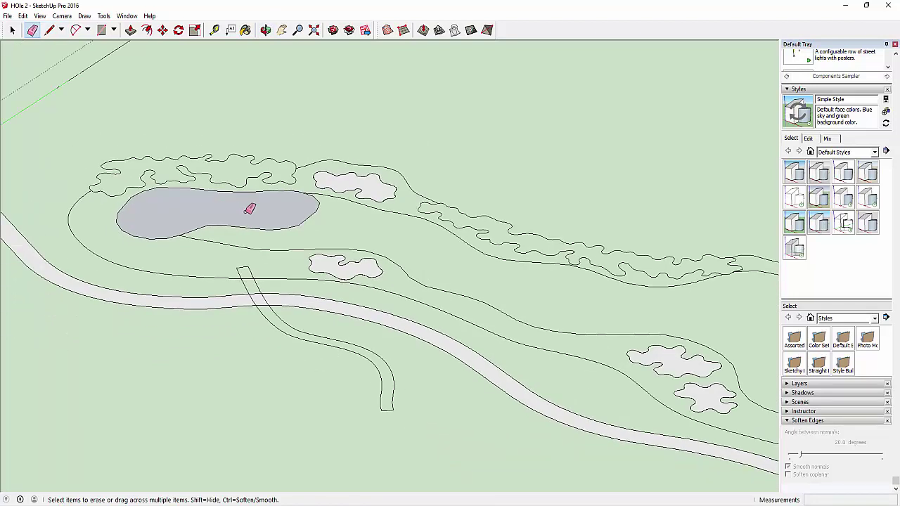
# - Push/pull the kidney-shaped green up 30 units
pyautogui.press('p')
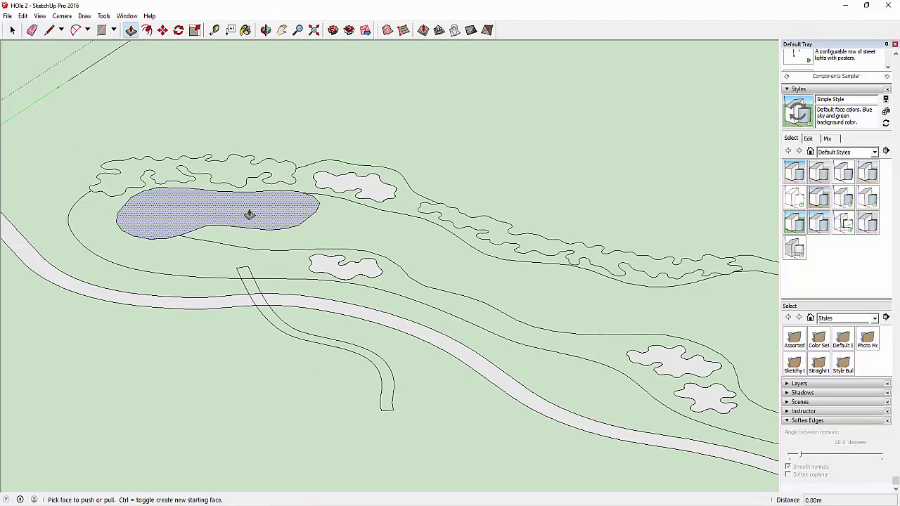
pyautogui.click(250, 214)
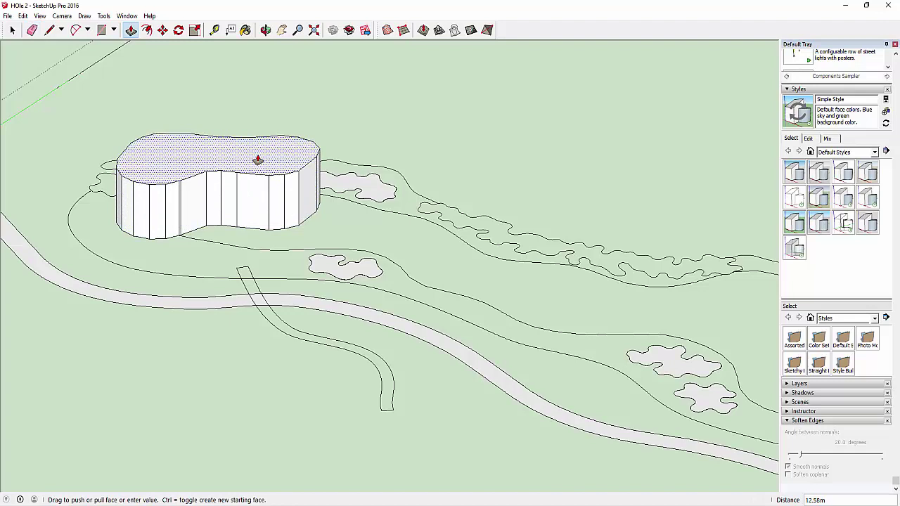
pyautogui.press('Return')
# - Pull the long path strip up into a tall wall and orbit to see it whole
pyautogui.click(187, 382)
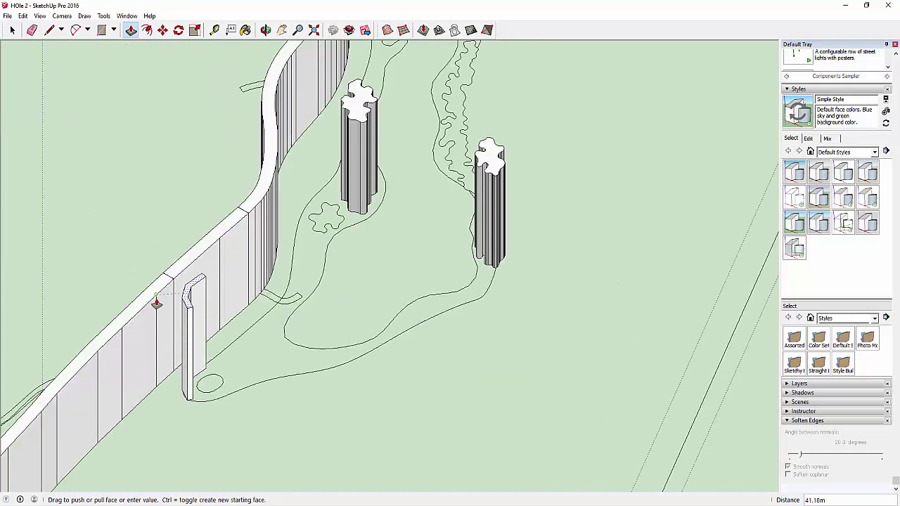
pyautogui.click(156, 306)
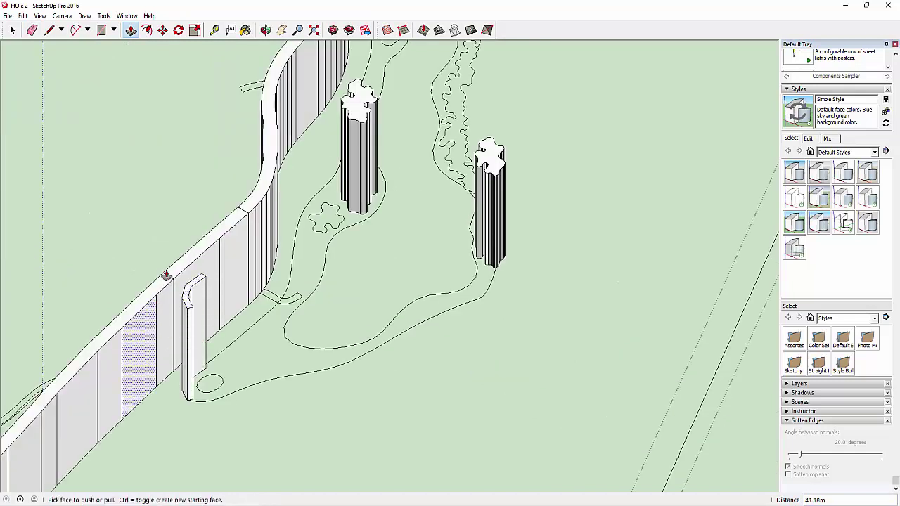
pyautogui.scroll(-3, 157, 316)
pyautogui.press('o')
pyautogui.moveTo(124, 277); pyautogui.dragTo(545, 342)
pyautogui.scroll(3, 470, 395)
# - Pull the two bottom-loop faces up into tall blocks, then zoom extents and orbit the model
pyautogui.press('p')
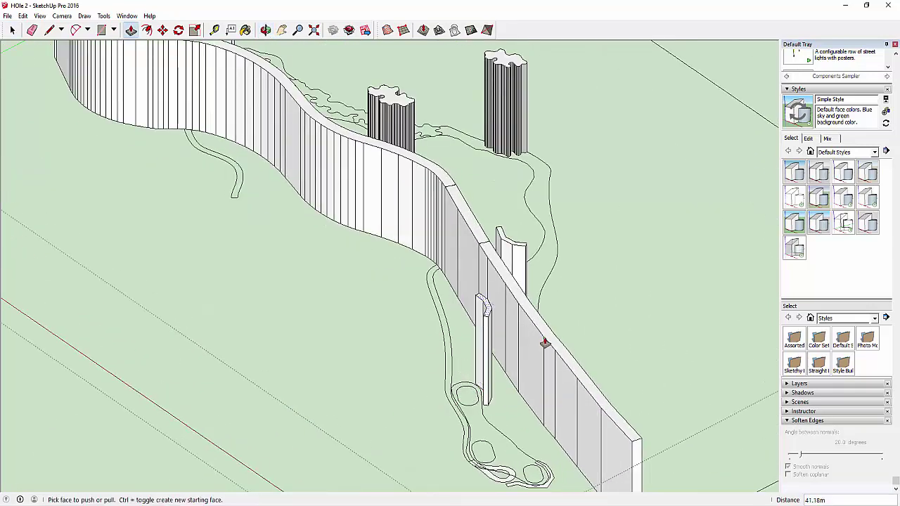
pyautogui.moveTo(542, 475); pyautogui.dragTo(594, 397)
pyautogui.moveTo(494, 482); pyautogui.dragTo(539, 403)
pyautogui.click(313, 29)
pyautogui.press('space')
pyautogui.click(265, 30)
pyautogui.moveTo(295, 232); pyautogui.dragTo(407, 285)
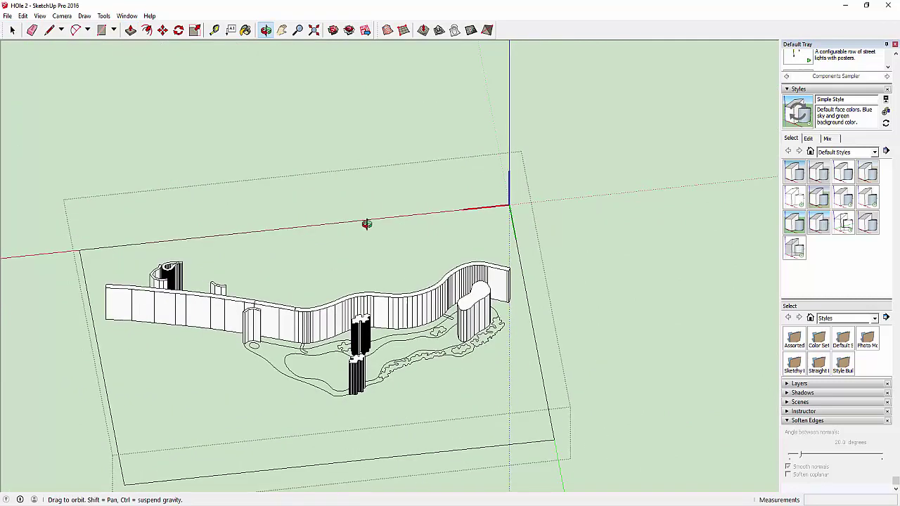
pyautogui.press('space')
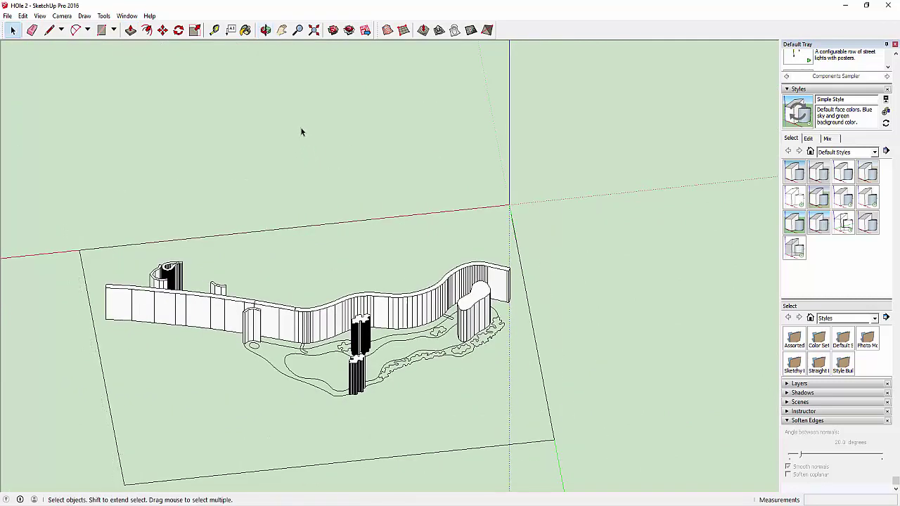
# - Use Edit > Unhide > All to bring back the terrain, then select everything with Ctrl+A
pyautogui.click(314, 30)
pyautogui.click(23, 15)
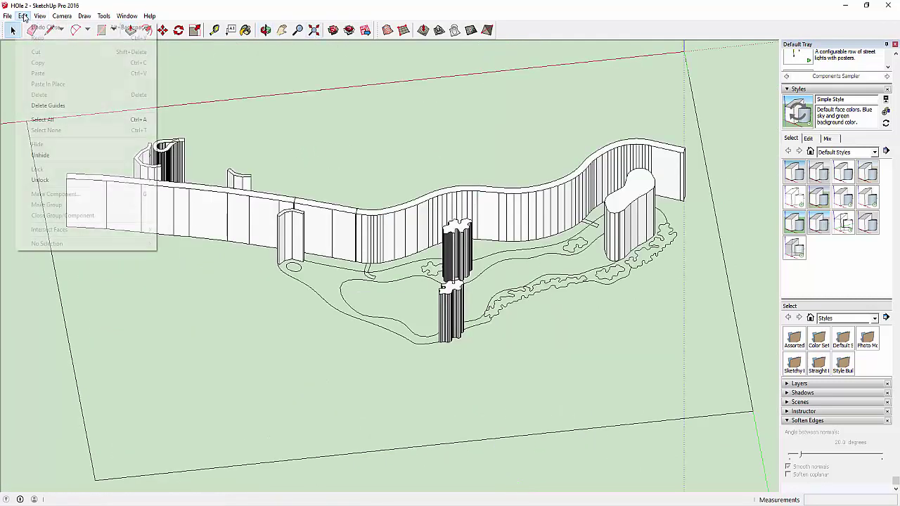
pyautogui.moveTo(42, 154)
pyautogui.click(174, 177)
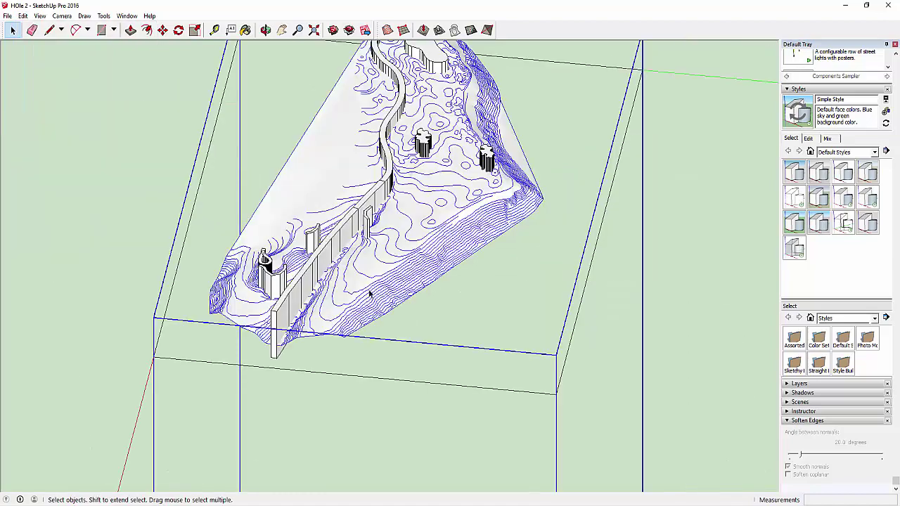
pyautogui.scroll(-2, 370, 295)
pyautogui.scroll(4, 366, 317)
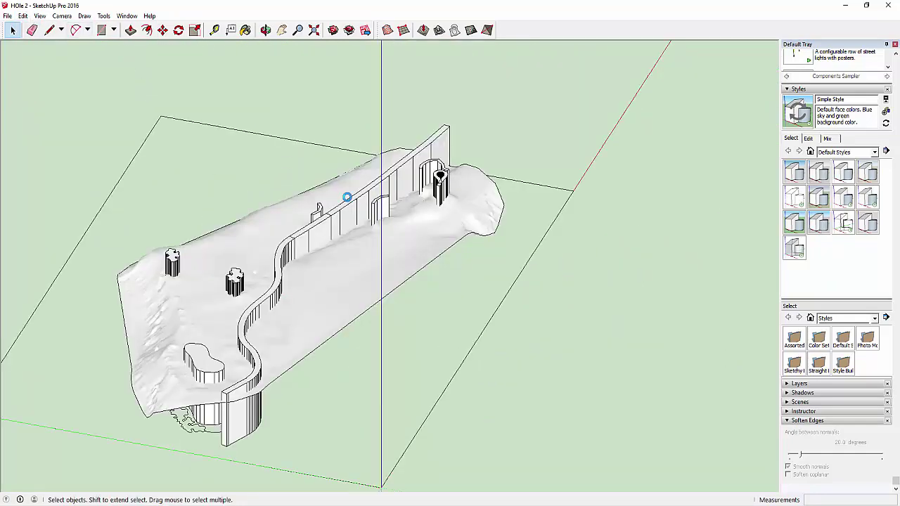
pyautogui.hotkey('ctrl', 'a')
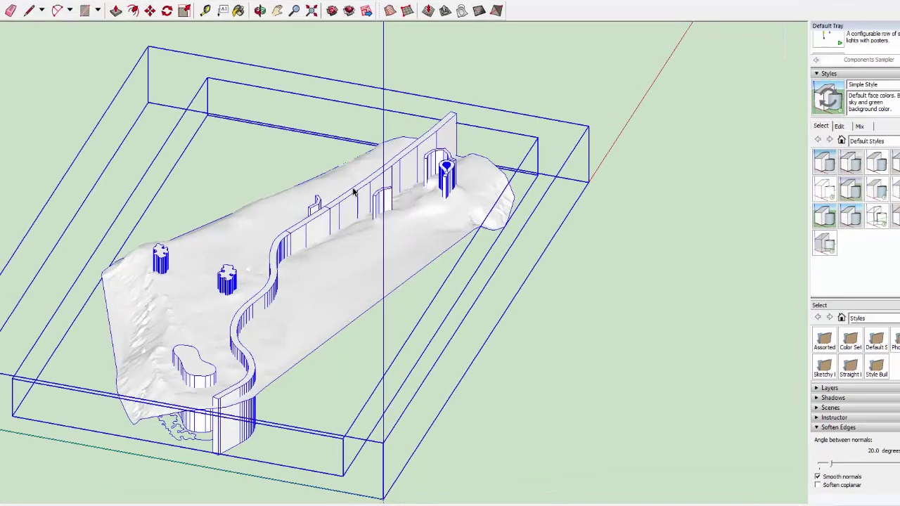
# - Apply Intersect Faces > With Selection to the selected terrain and extruded features
pyautogui.rightClick(353, 198)
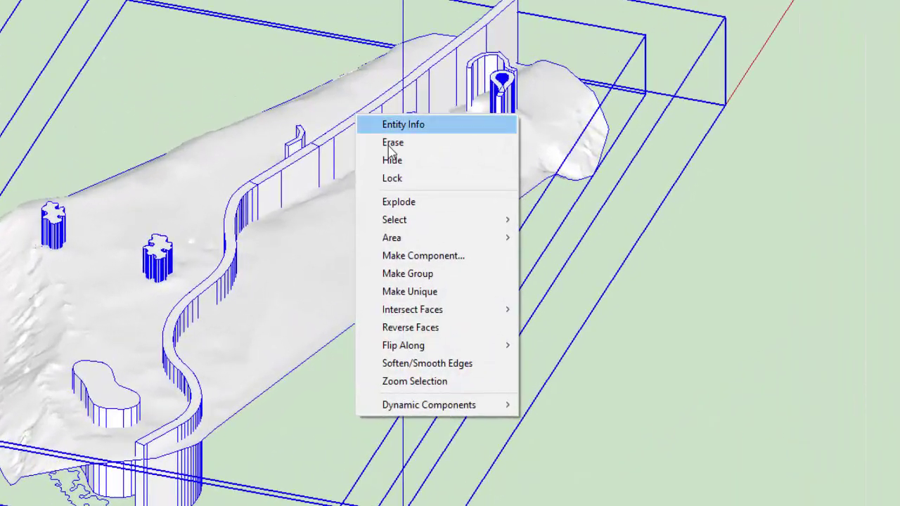
pyautogui.moveTo(424, 318)
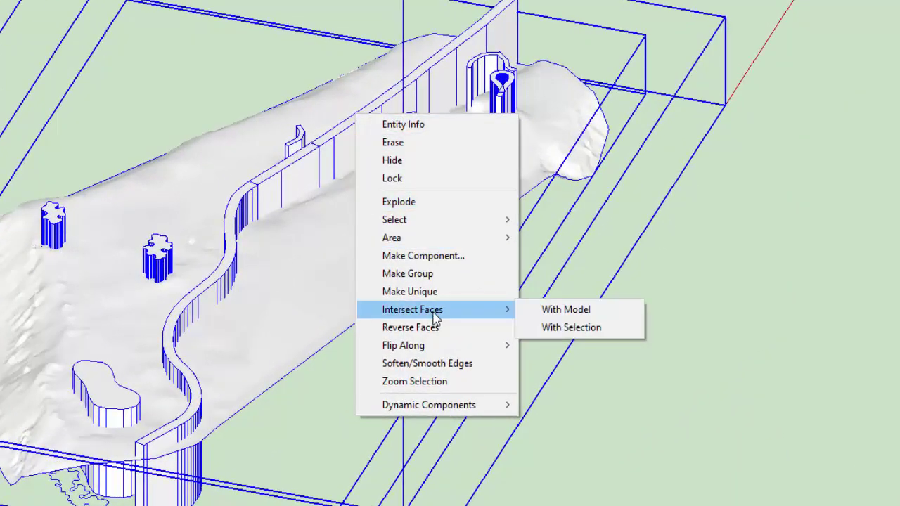
pyautogui.click(557, 328)
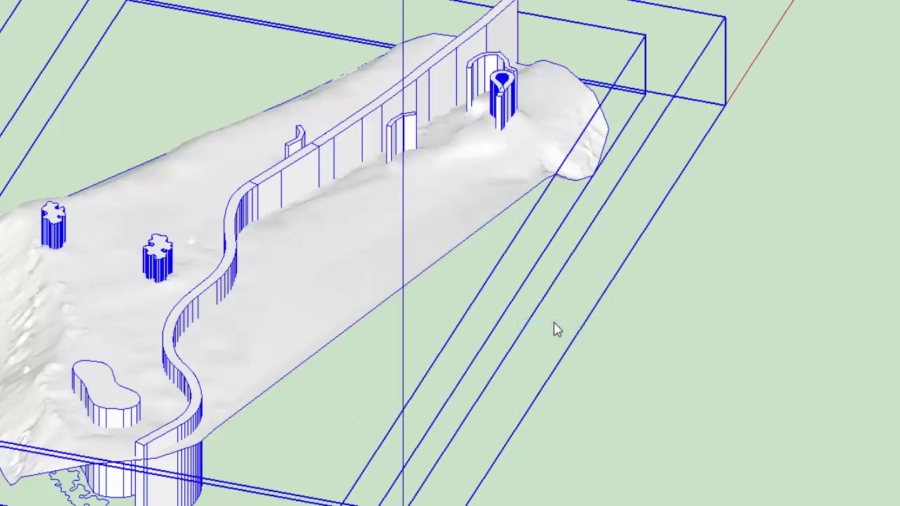